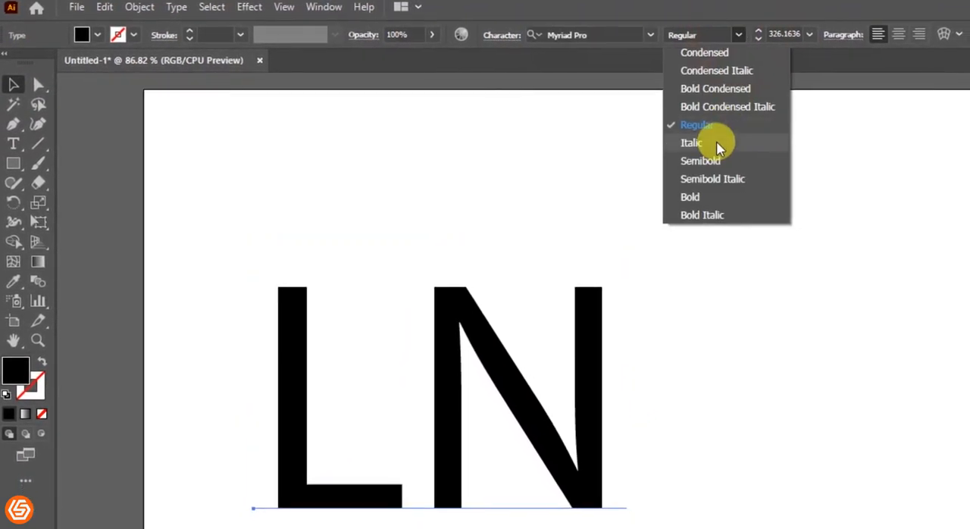
Set the font style of the LN text to Bold.
drag(558, 321, 645, 303)
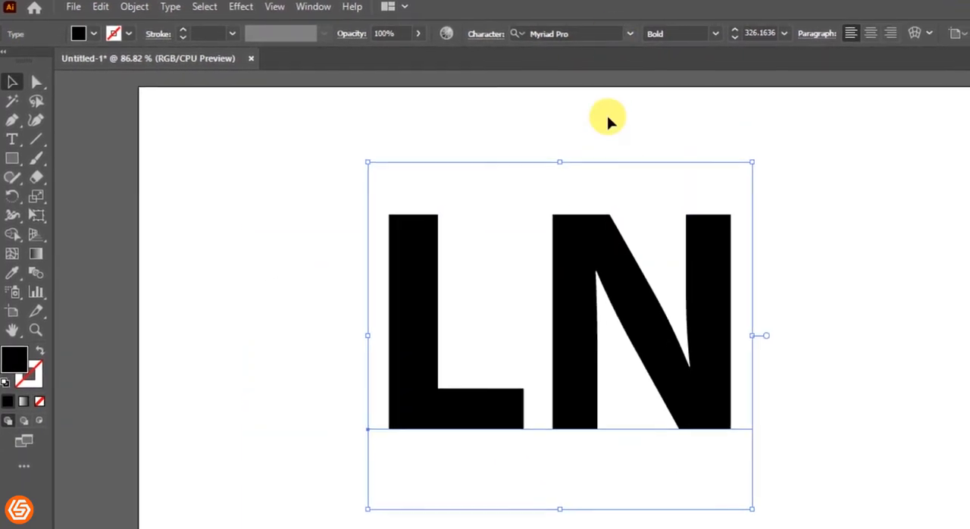
click(603, 123)
click(557, 257)
Expand the LN text into outlines and ungroup it into separate letter shapes.
click(134, 6)
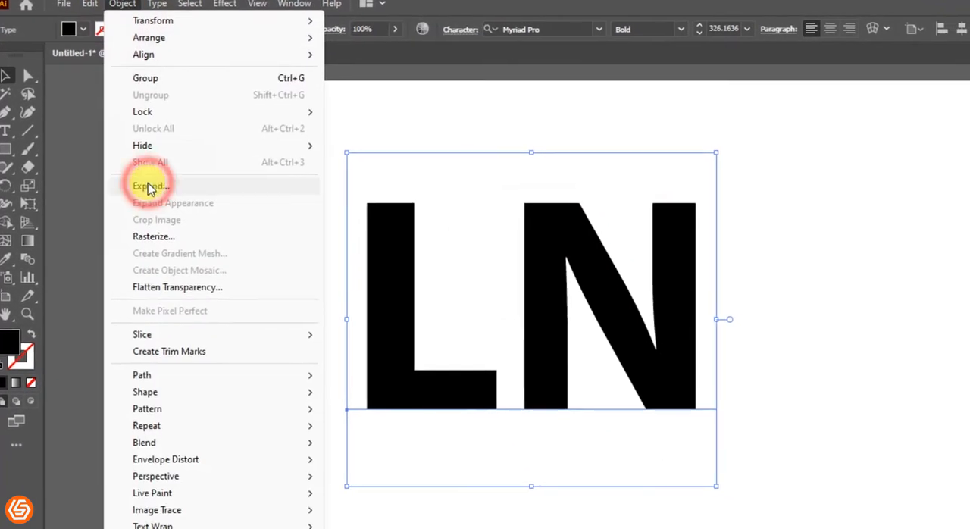
click(153, 190)
click(173, 317)
click(498, 242)
right_click(520, 243)
click(520, 354)
click(800, 275)
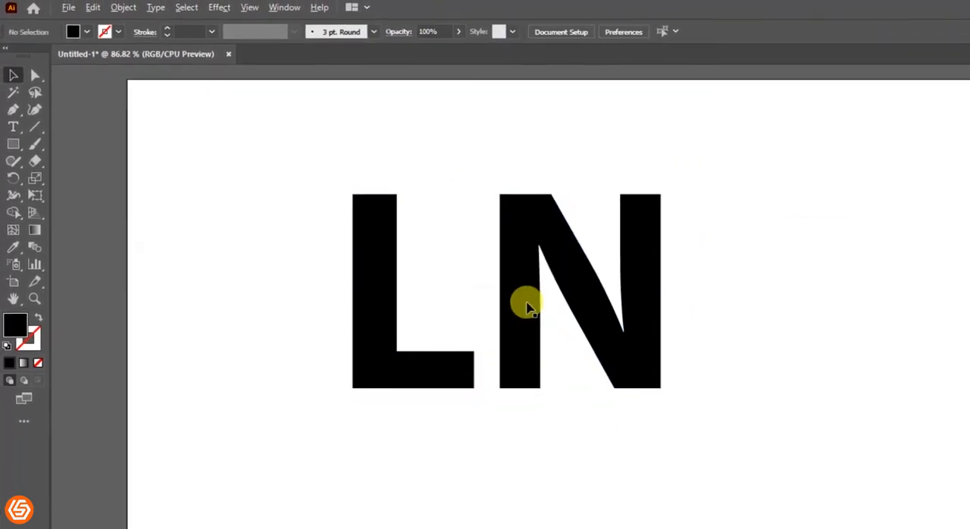
Shorten the N's left leg by raising its bottom edge above the level of the L's foot.
scroll(529, 306, up, 2)
click(36, 69)
drag(540, 465, 536, 448)
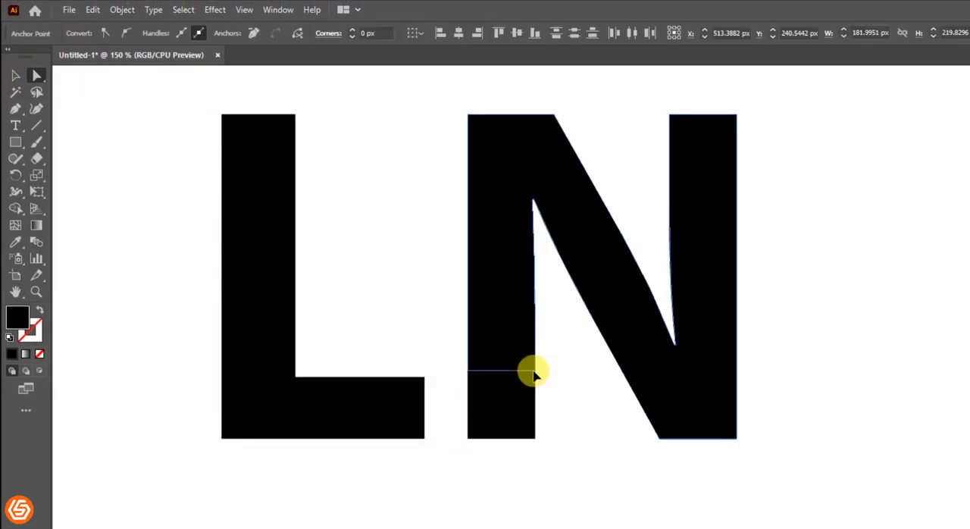
drag(534, 358, 534, 355)
click(551, 440)
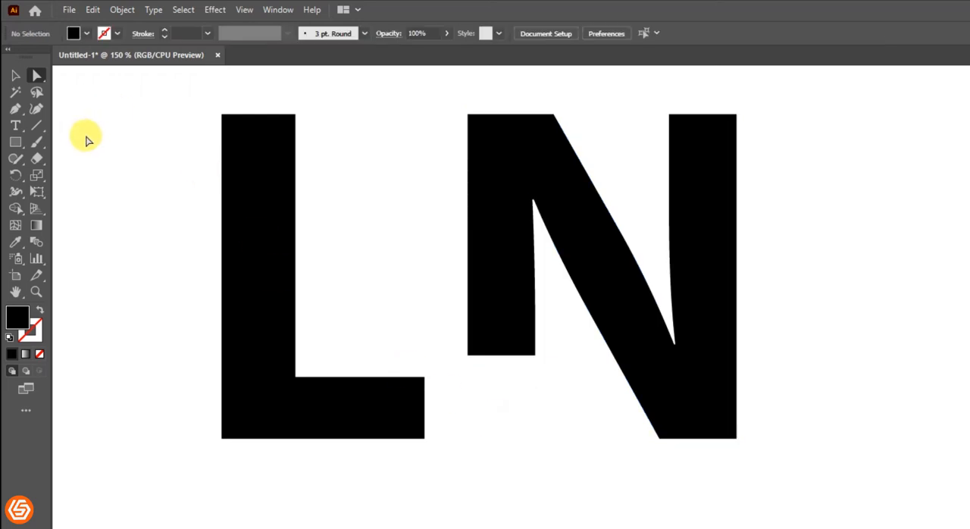
Move the L toward the N until its foot sits under the shortened leg and ends flush with it.
click(17, 77)
drag(249, 225, 367, 235)
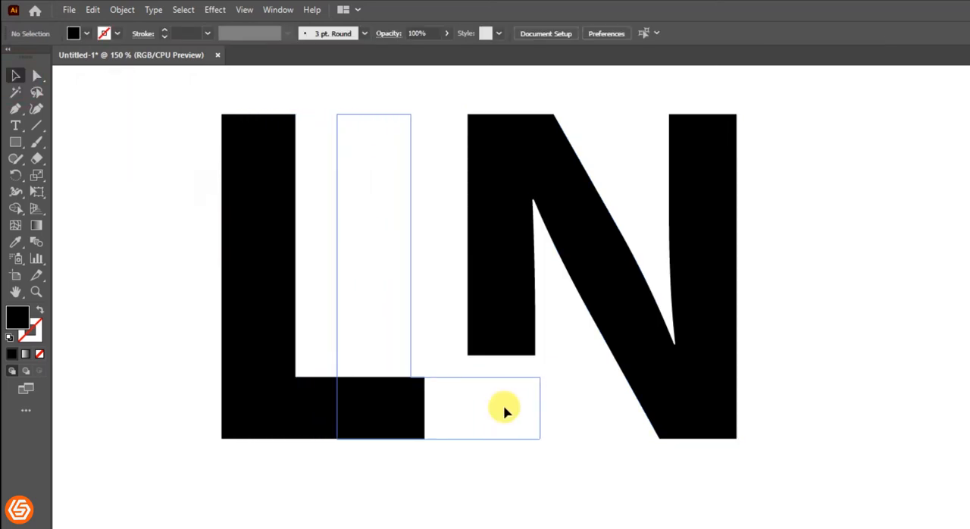
drag(506, 412, 502, 412)
click(609, 515)
click(512, 335)
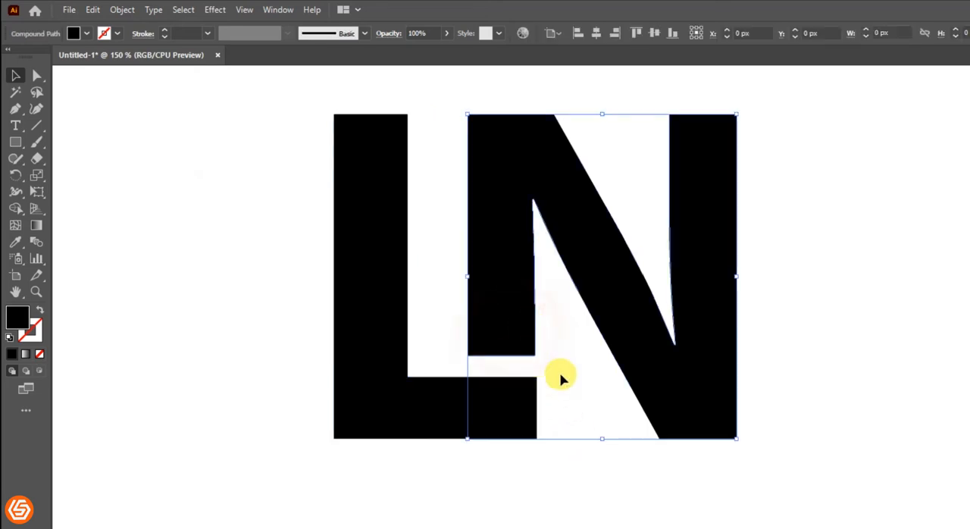
key(ctrl+minus)
click(419, 348)
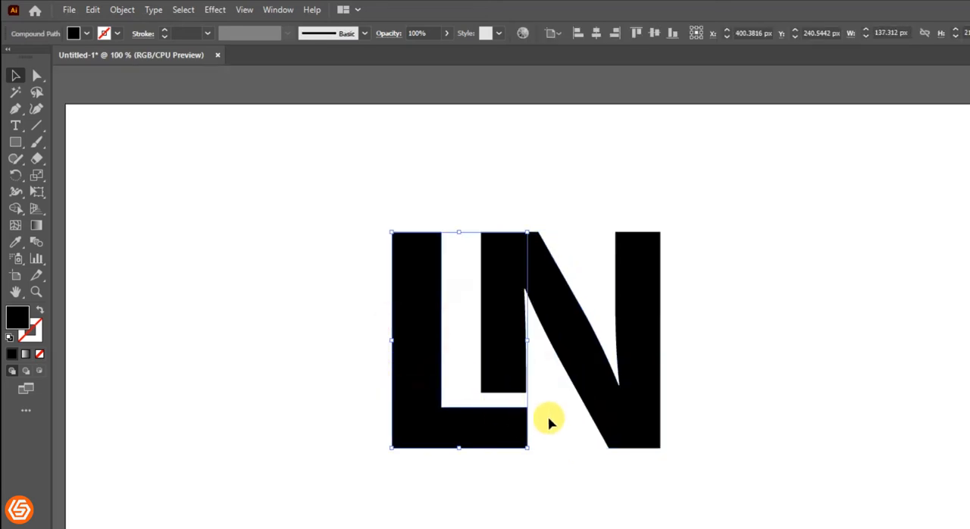
click(546, 442)
Draw the upper curve of a swoosh with the Pen tool, from beyond the N's upper right to below the L's lower left.
drag(541, 249, 530, 268)
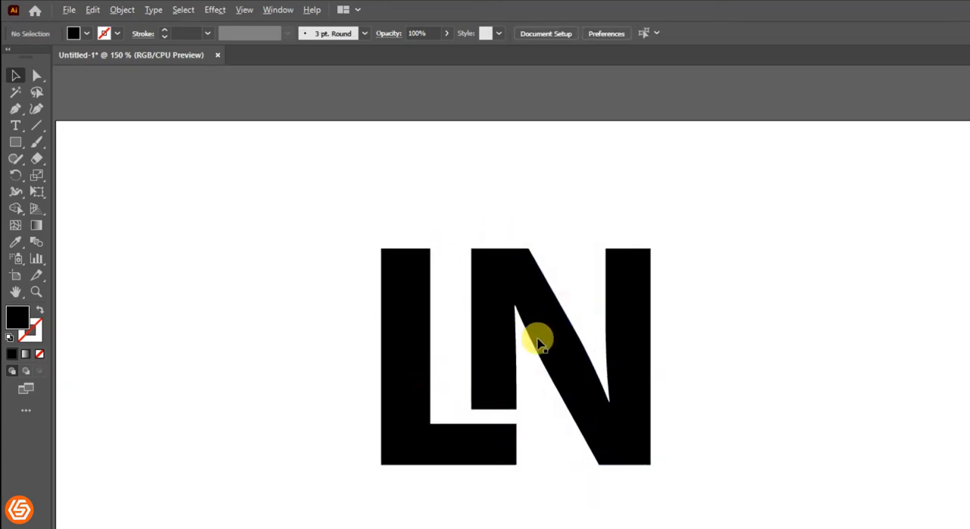
scroll(537, 338, up, 2)
drag(537, 338, 542, 312)
scroll(541, 307, down, 3)
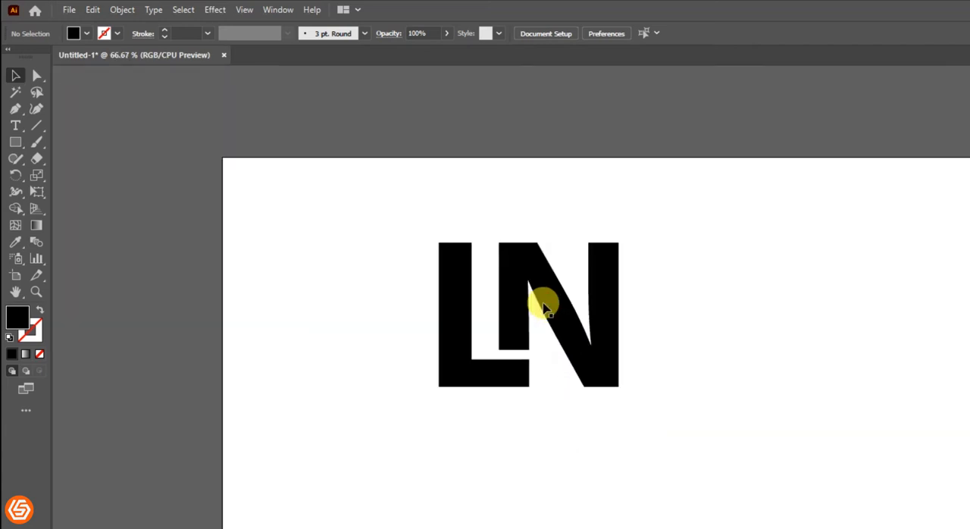
click(15, 109)
scroll(485, 269, up, 1)
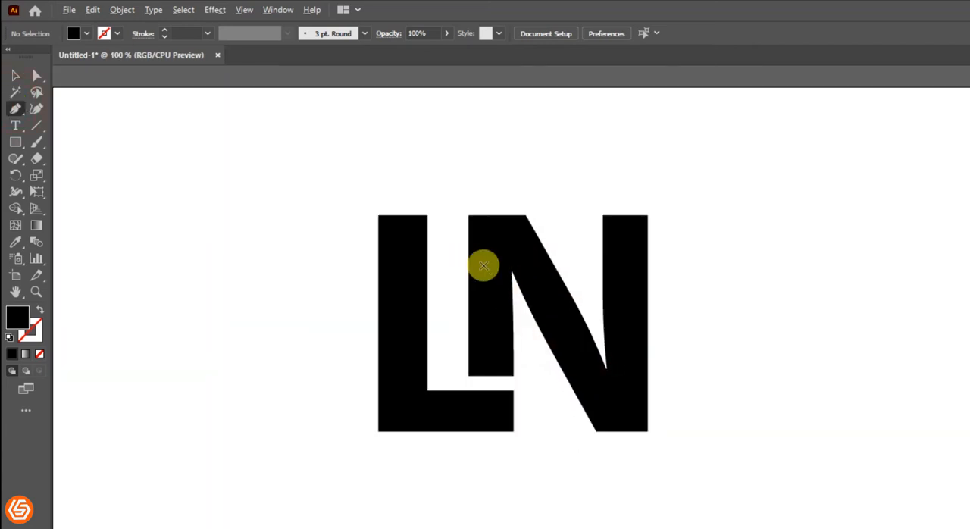
scroll(684, 238, down, 1)
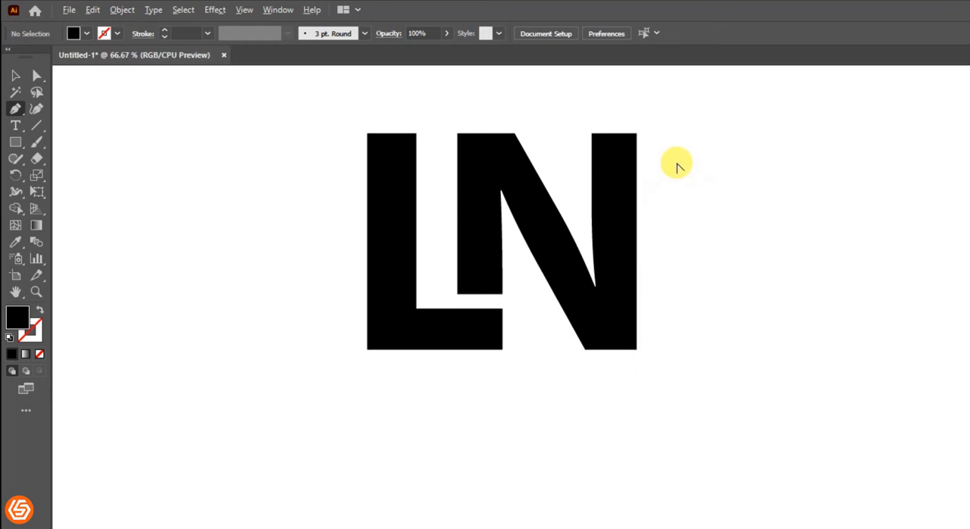
scroll(677, 164, down, 1)
click(707, 149)
drag(396, 297, 258, 435)
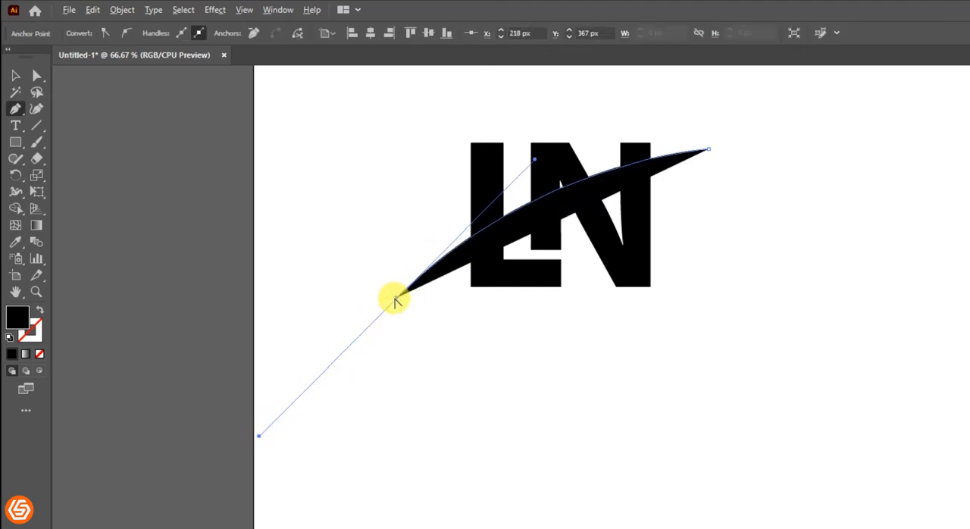
Remove the end anchor's outgoing handle and close the swoosh with a lower curve tapering back to its starting tip.
click(396, 298)
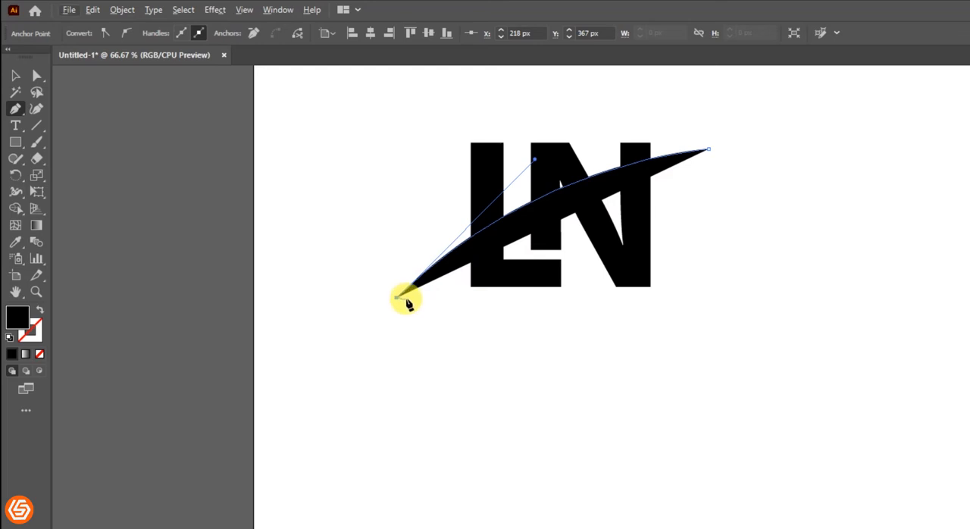
click(398, 299)
drag(709, 150, 869, 117)
click(16, 73)
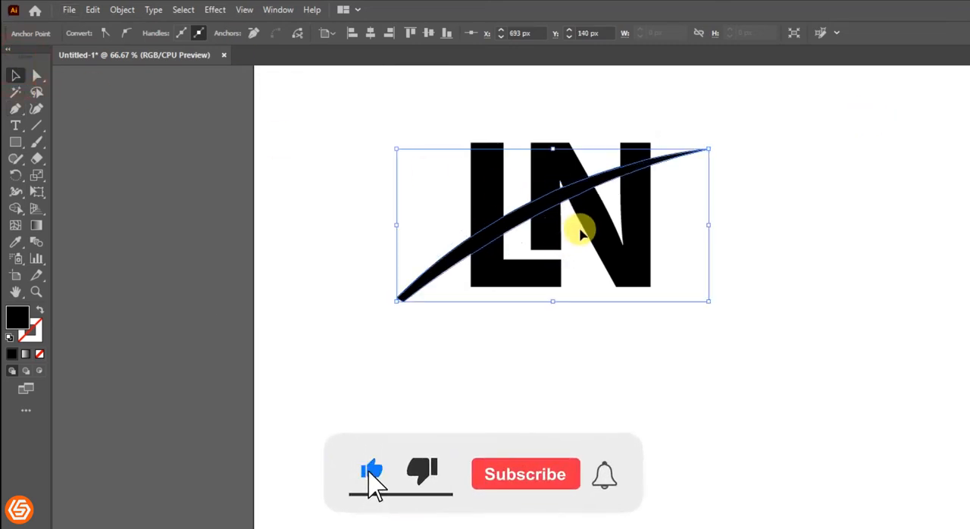
Select the letters and swoosh and use Shape Builder to delete the swoosh part extending past the L's outer edge.
key(ctrl+1)
drag(580, 200, 578, 274)
click(328, 150)
drag(287, 134, 854, 468)
drag(12, 215, 84, 205)
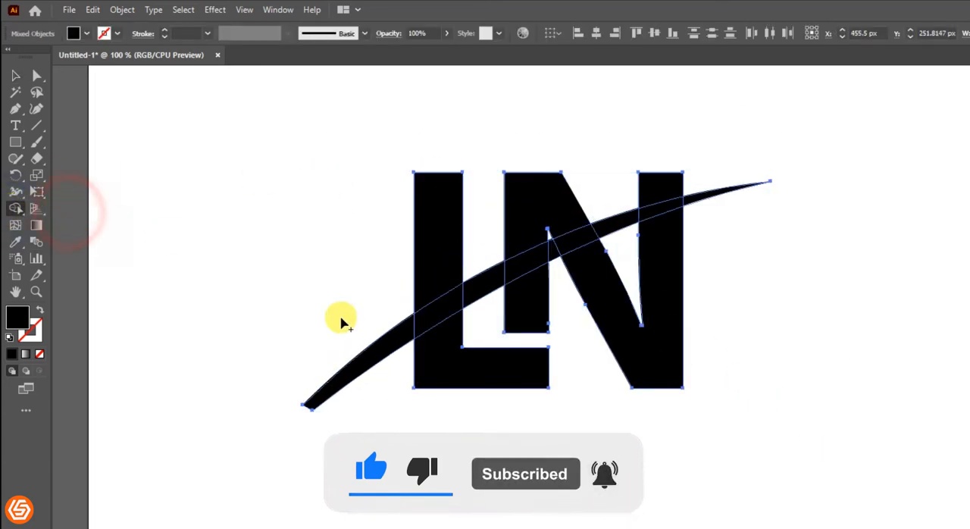
alt+click(376, 347)
click(16, 75)
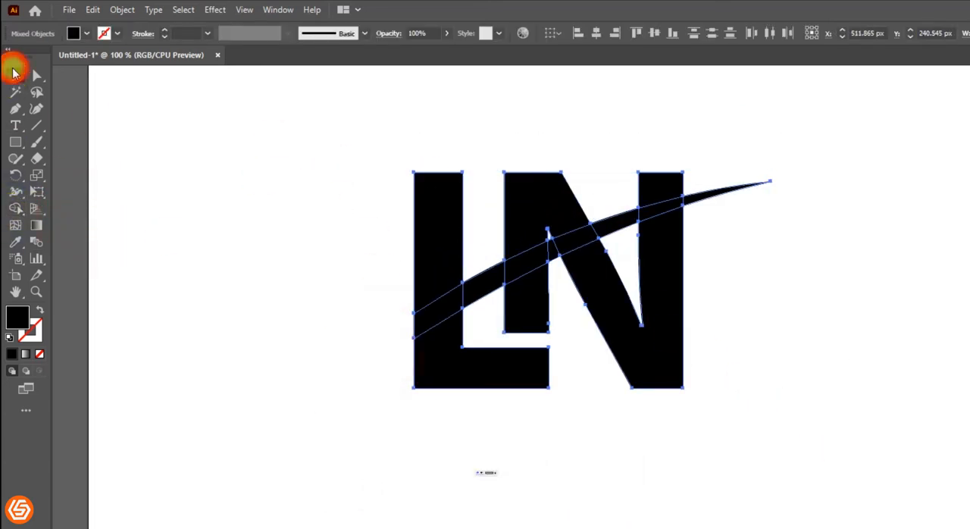
click(242, 141)
Nudge the swoosh straight down to Y 231.85 px.
click(713, 194)
key(Down)
key(Down)
key(Down)
key(Down)
key(Down)
key(Down)
key(Down)
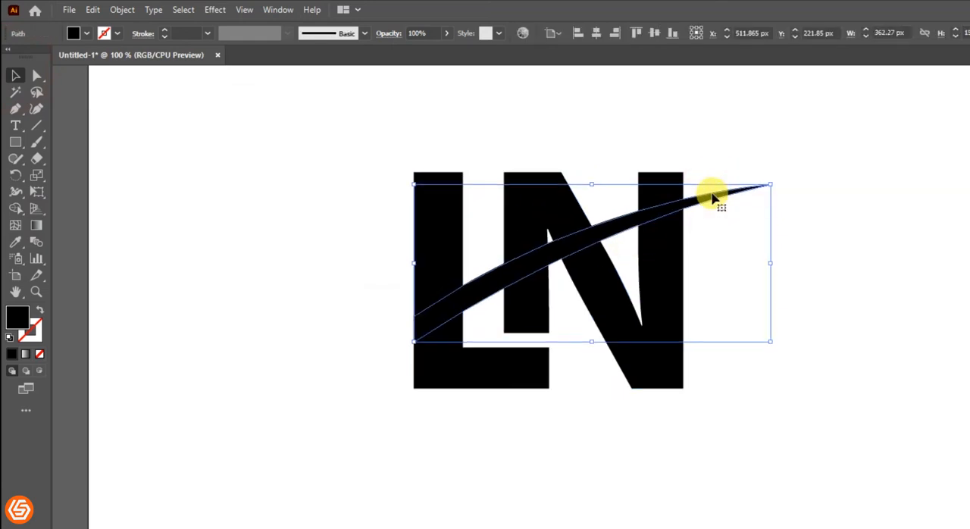
key(Down)
key(Down)
key(Down)
key(Down)
key(Down)
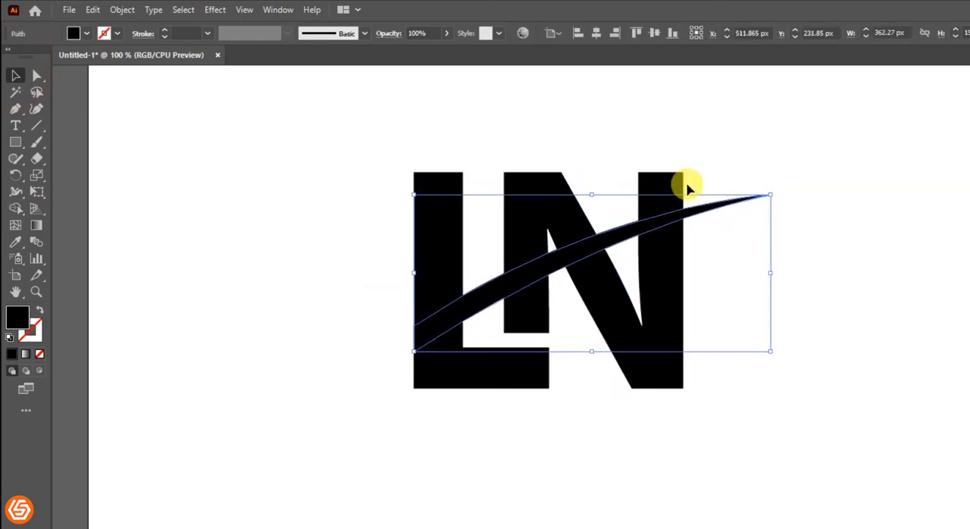
Select the whole logo and apply an Offset Path of 6 px with Miter joins.
drag(296, 139, 556, 224)
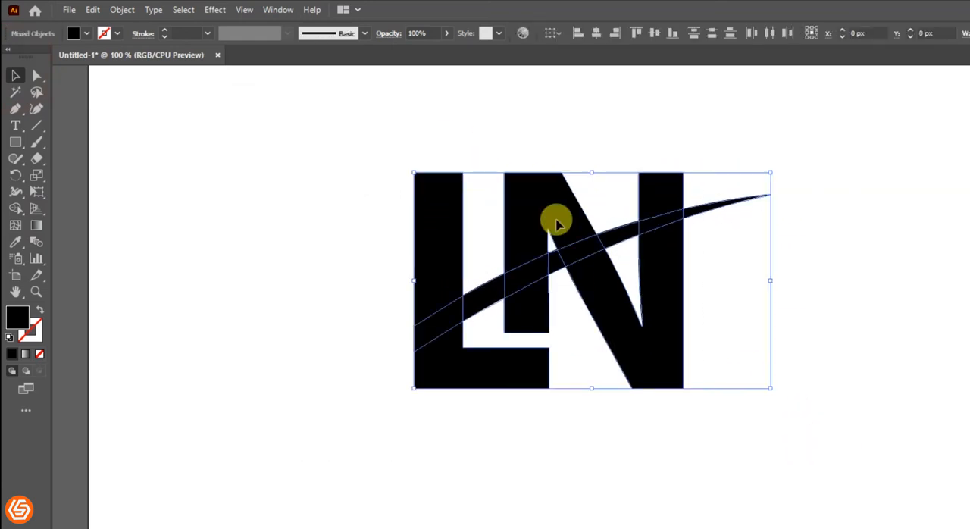
click(134, 9)
mouse_move(290, 353)
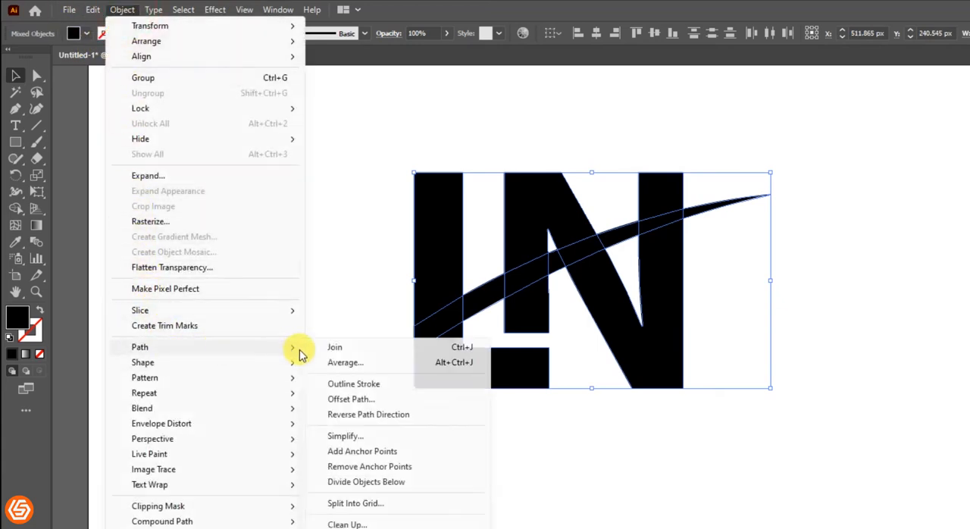
click(351, 399)
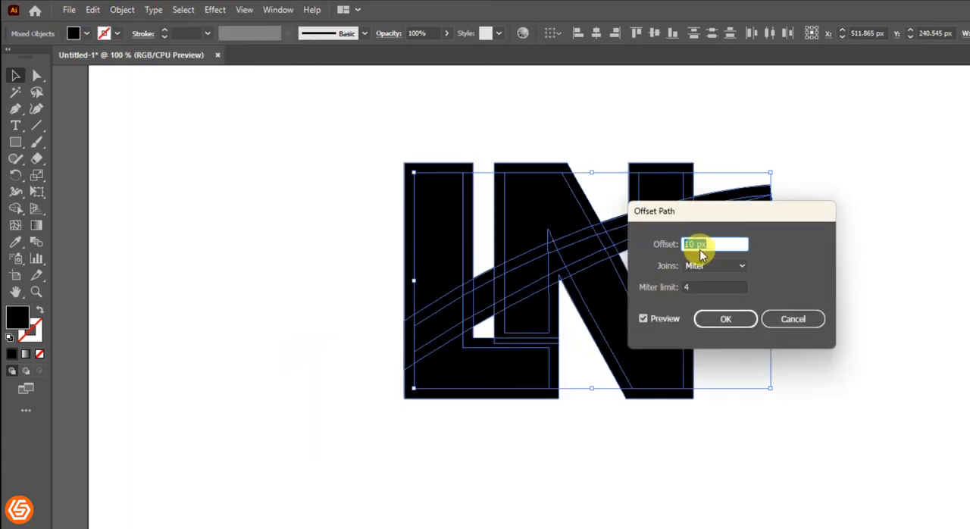
text(7)
click(664, 319)
click(662, 322)
text(6)
click(725, 318)
Use Shape Builder to delete the offset outline around the L and the strips above and below the swoosh there.
drag(321, 123, 902, 435)
click(14, 216)
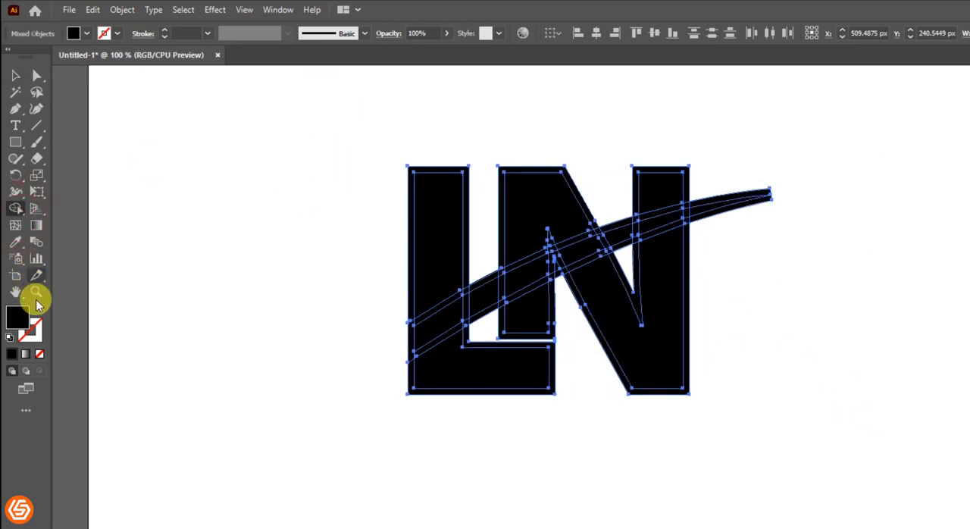
scroll(404, 241, up, 2)
alt+click(404, 246)
alt+click(409, 439)
alt+click(409, 496)
alt+click(470, 363)
alt+click(450, 447)
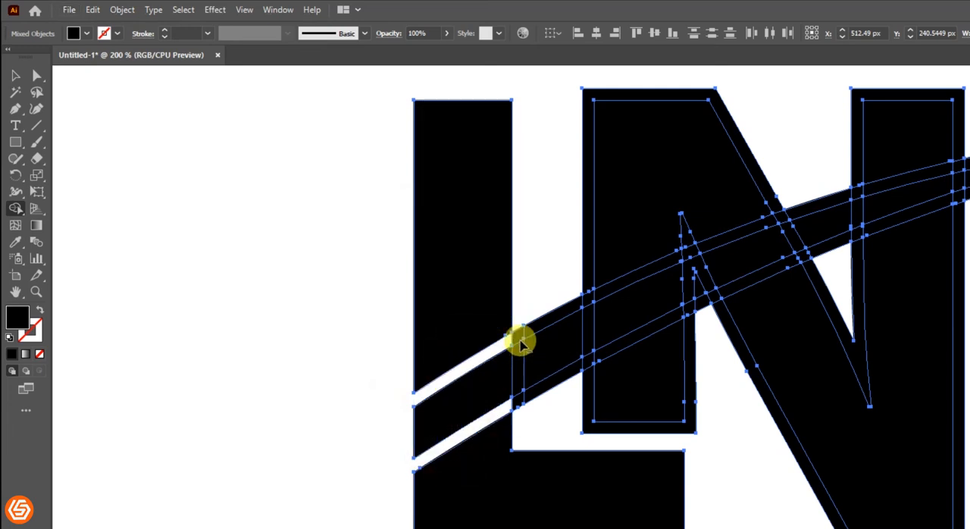
Delete the offset outline around the N and cut the strips along both edges of the swoosh with Shape Builder.
alt+click(589, 292)
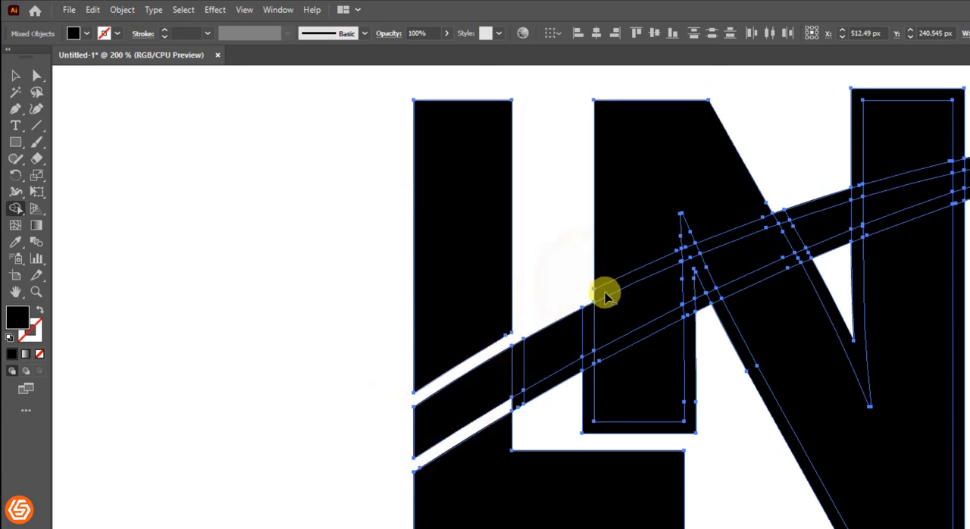
alt+click(609, 294)
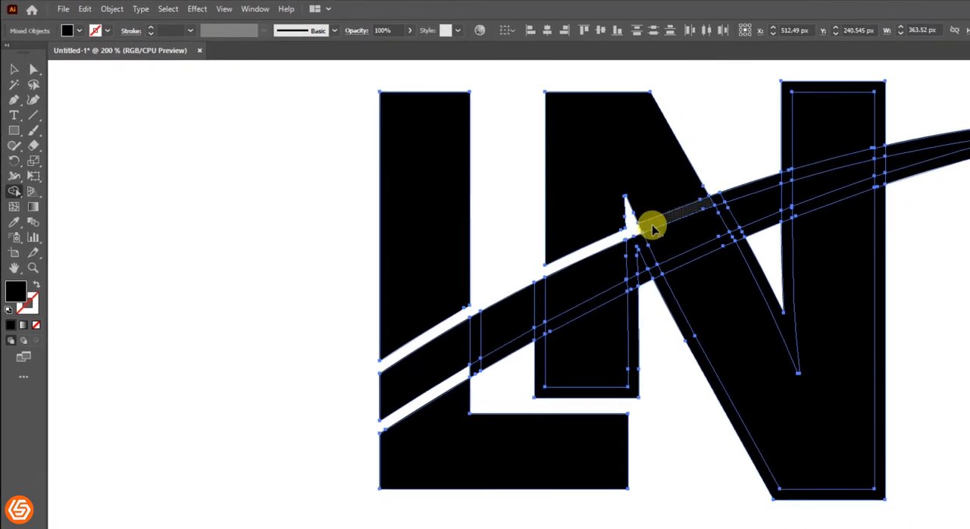
alt+click(670, 188)
alt+click(732, 165)
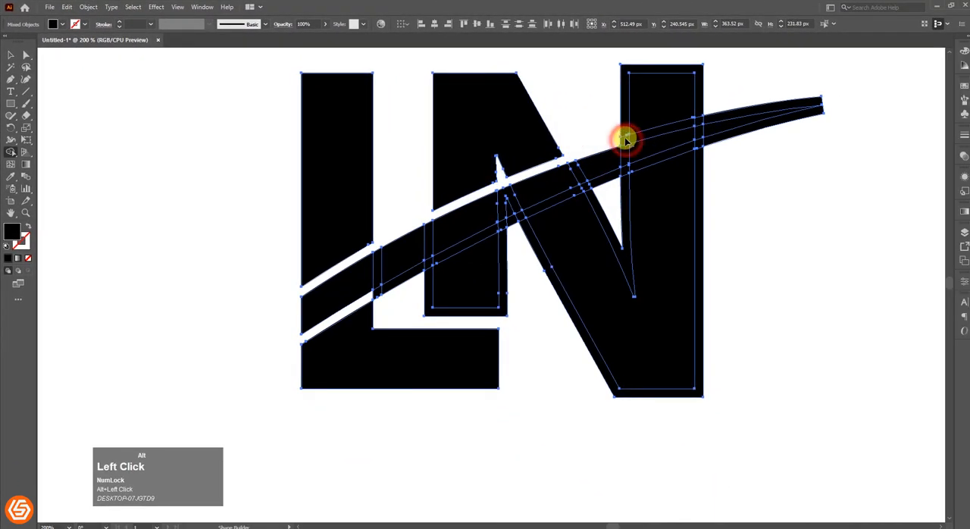
alt+click(698, 160)
alt+click(699, 147)
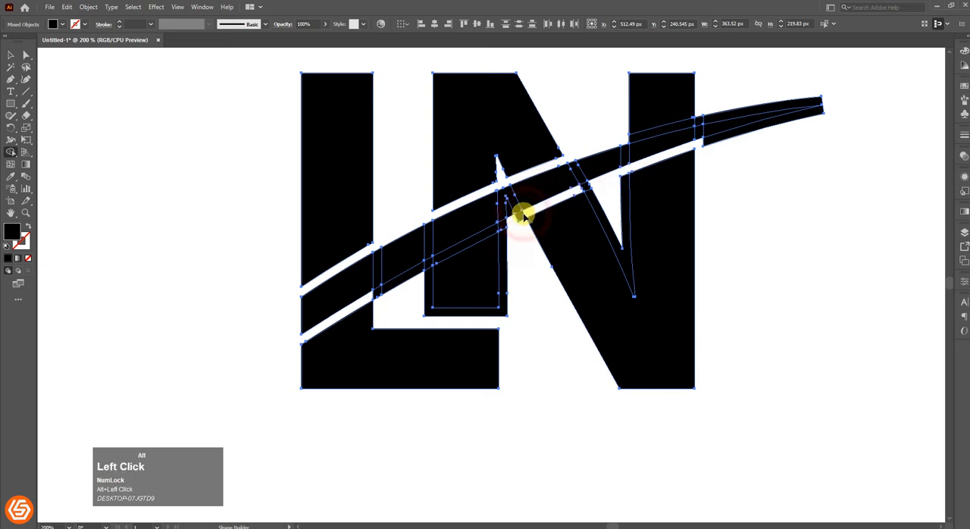
mouse_move(487, 236)
mouse_down()
mouse_move(502, 260)
mouse_move(427, 266)
mouse_up()
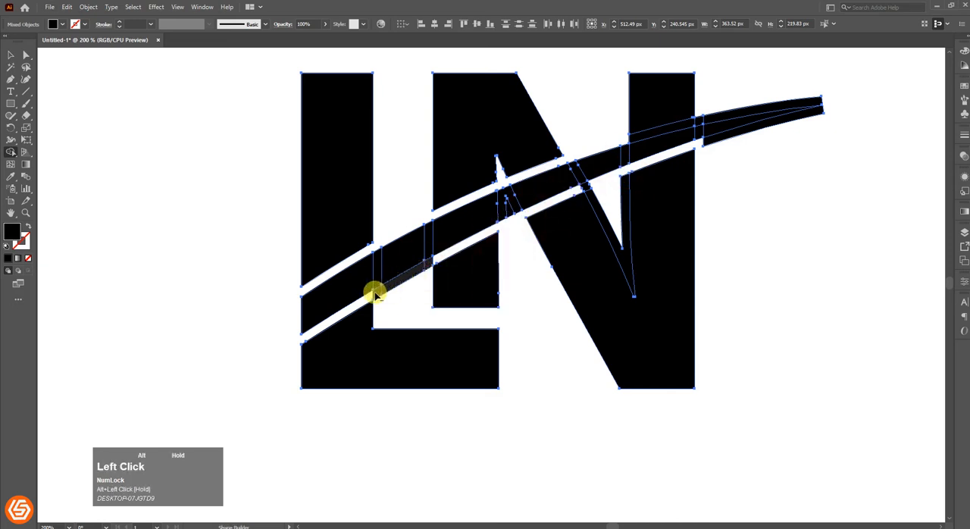
Merge the swoosh segments into one shape and delete the remaining offset slivers around the N and the swoosh tip.
mouse_move(519, 199)
mouse_down()
mouse_move(415, 271)
mouse_move(334, 293)
mouse_up()
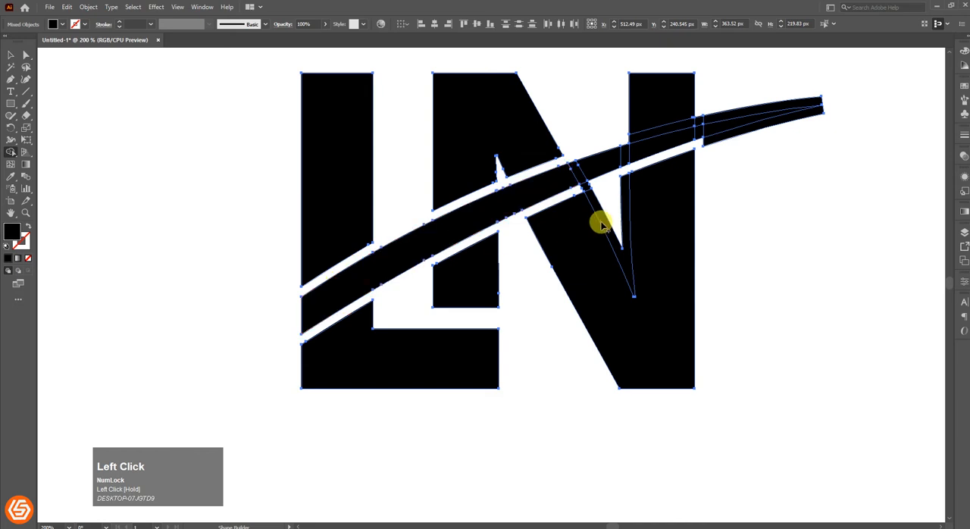
mouse_move(604, 228)
mouse_down()
mouse_move(586, 184)
mouse_move(567, 182)
mouse_move(638, 145)
mouse_up()
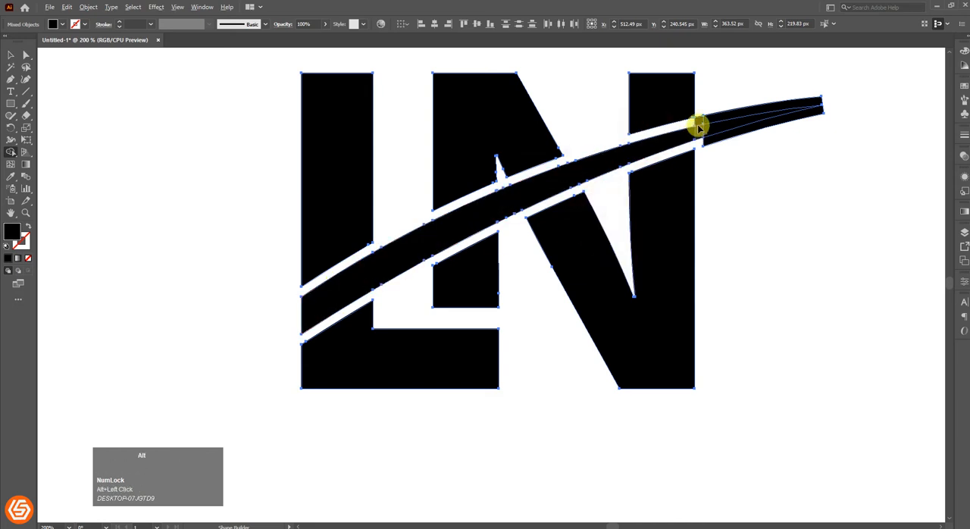
mouse_move(698, 123)
mouse_down()
mouse_move(731, 115)
mouse_move(737, 124)
mouse_move(530, 176)
mouse_up()
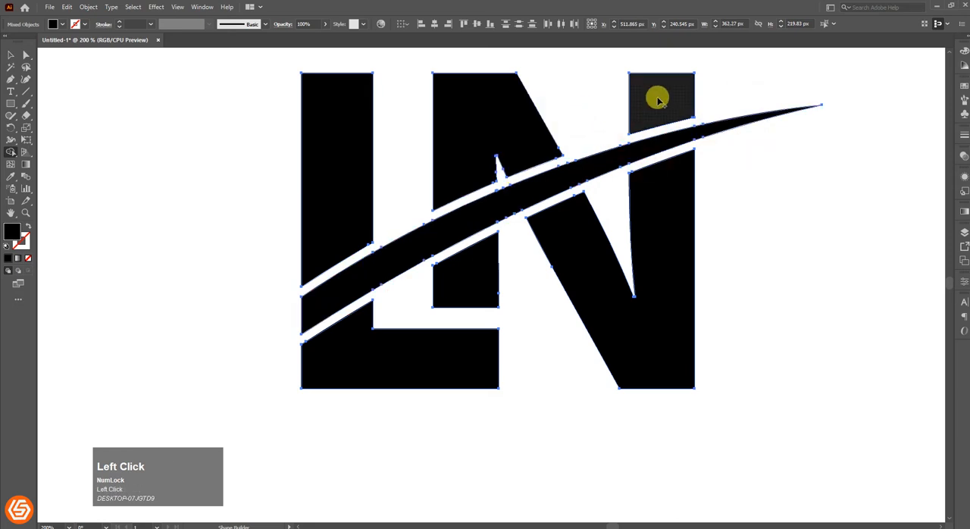
mouse_move(350, 137)
mouse_down()
mouse_move(352, 341)
mouse_move(456, 338)
mouse_move(470, 273)
mouse_move(548, 269)
mouse_move(580, 277)
mouse_up()
alt+scroll(511, 259, down, 3)
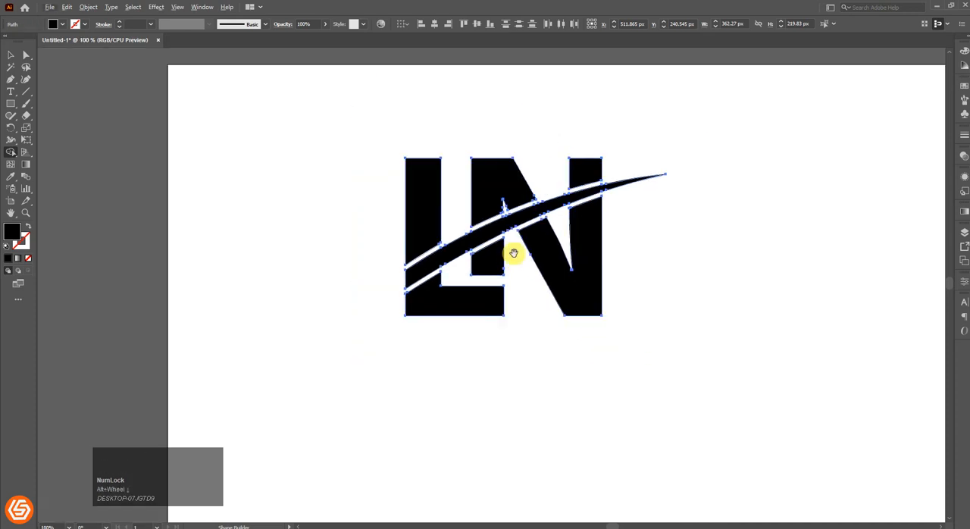
click(10, 55)
click(205, 85)
Extend the lower piece of the N's left leg downward, narrowing its gap to the L's foot to match the swoosh gaps.
alt+scroll(523, 244, up, 2)
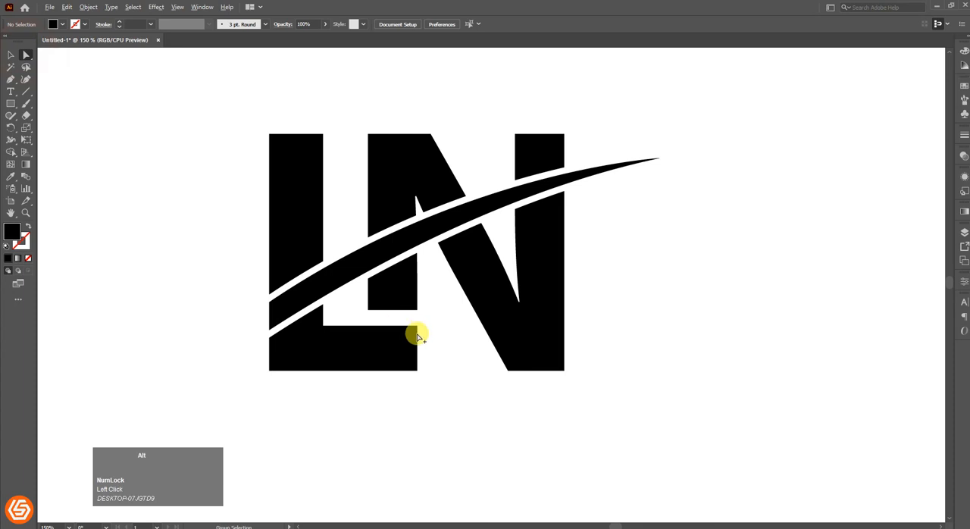
alt+scroll(415, 327, up, 1)
drag(341, 295, 419, 309)
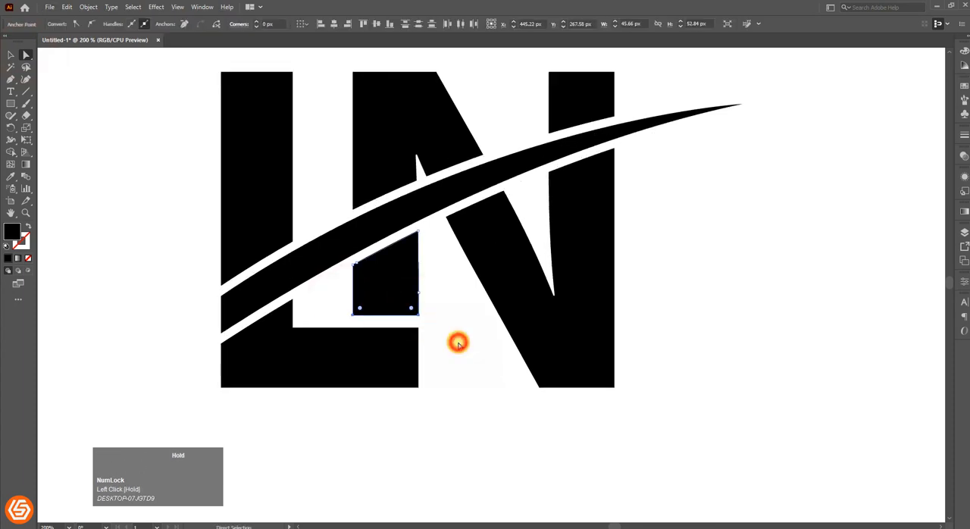
click(456, 340)
alt+scroll(457, 341, down, 4)
drag(457, 342, 384, 300)
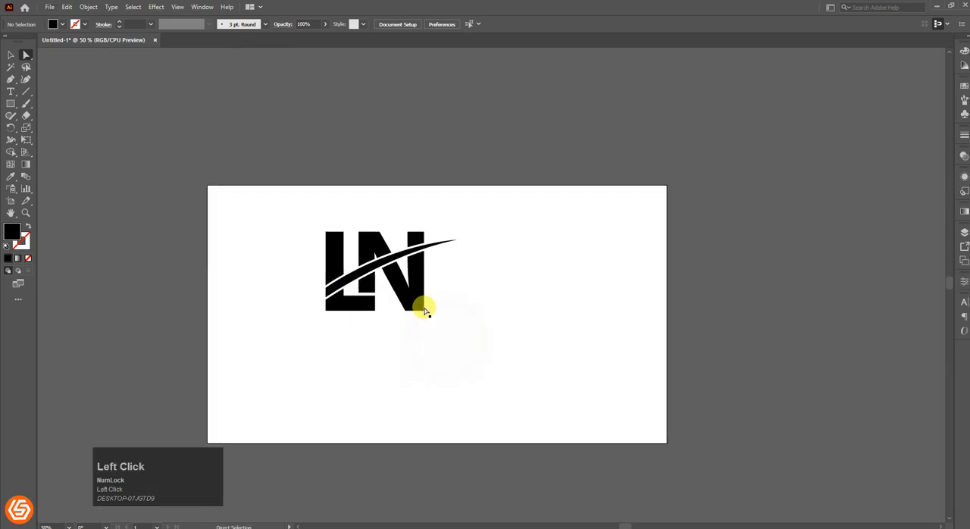
Enlarge the whole LN logo to about 636 px wide and move it to the middle of the artboard.
alt+scroll(321, 255, up, 1)
drag(294, 206, 516, 365)
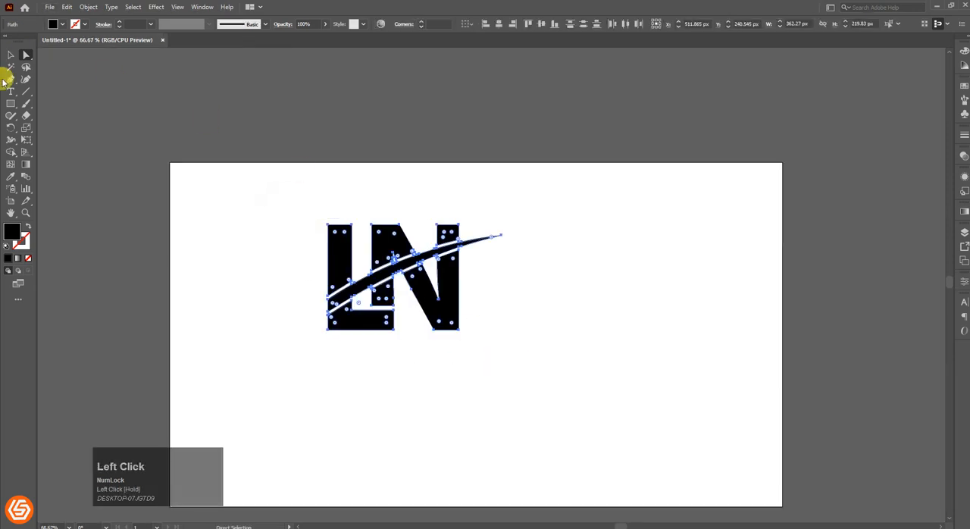
click(8, 57)
alt+shift+drag(500, 329, 566, 370)
drag(468, 321, 516, 278)
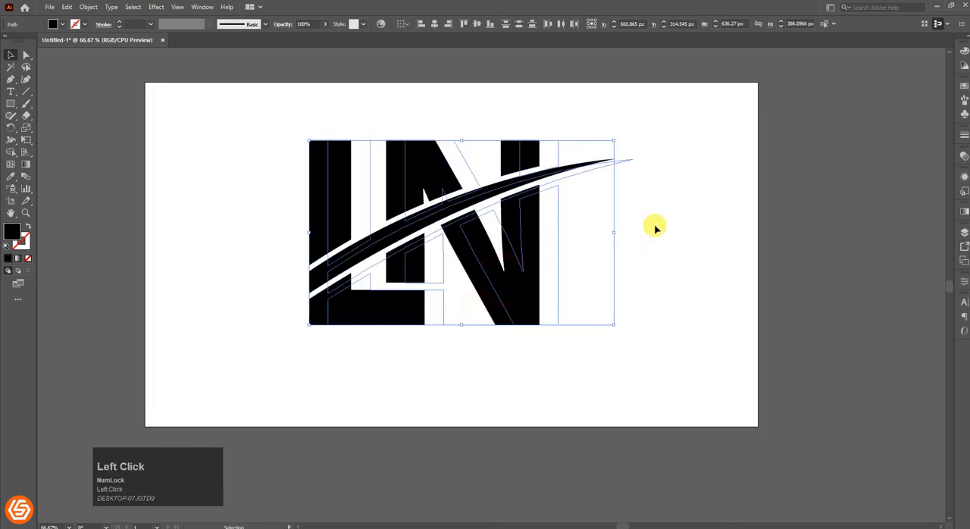
click(653, 226)
Fill the letter pieces above the swoosh with bright blue.
click(340, 155)
shift+click(453, 165)
shift+click(532, 159)
click(11, 206)
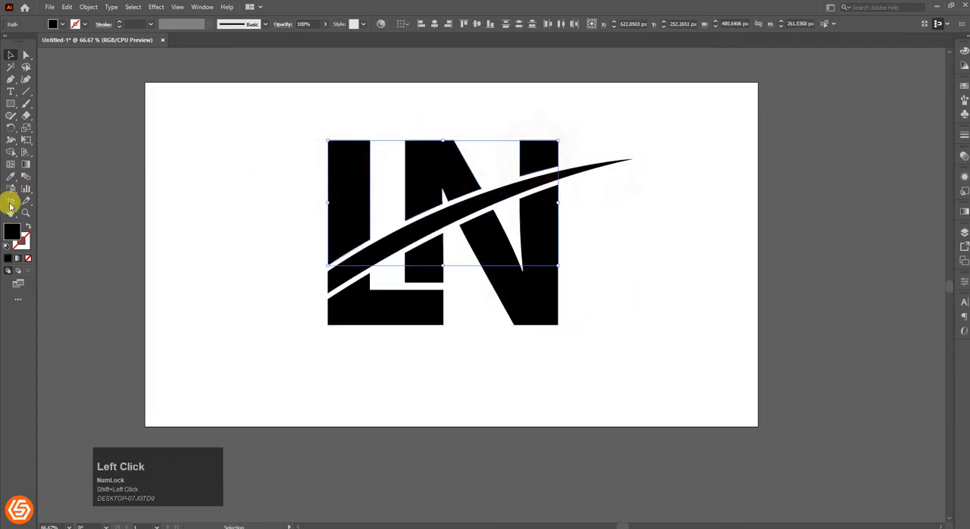
drag(205, 213, 205, 198)
click(182, 157)
click(300, 148)
Fill the L and N pieces below the swoosh with bright red.
click(414, 271)
shift+click(479, 248)
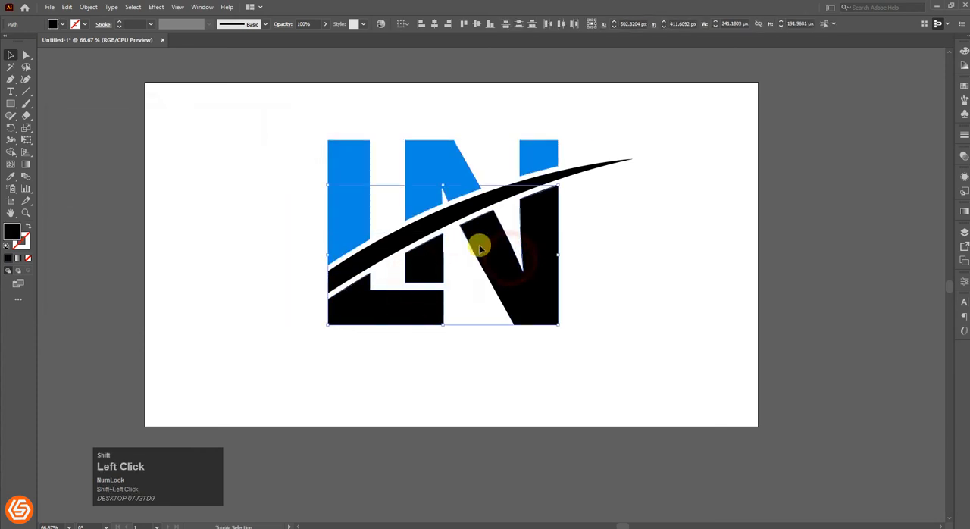
double_click(8, 239)
click(181, 159)
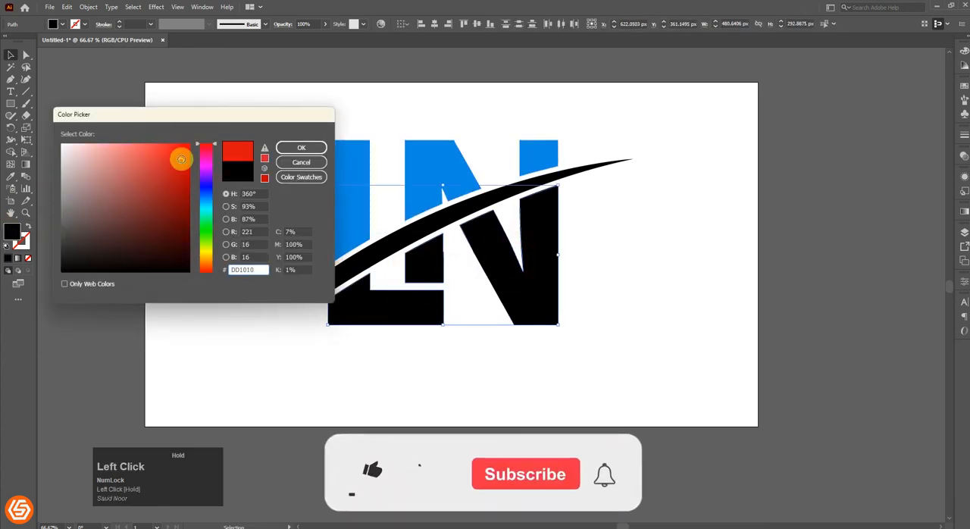
mouse_move(180, 162)
mouse_down()
mouse_move(180, 152)
mouse_move(184, 163)
mouse_up()
click(301, 148)
click(232, 119)
Recolour the swoosh by sampling the blue of the upper L piece with the Eyedropper.
click(379, 245)
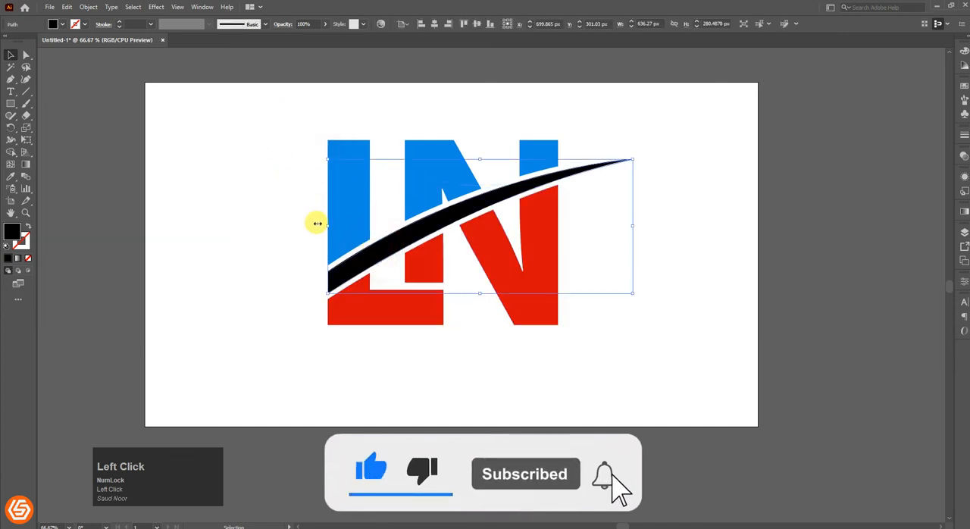
click(9, 179)
click(358, 209)
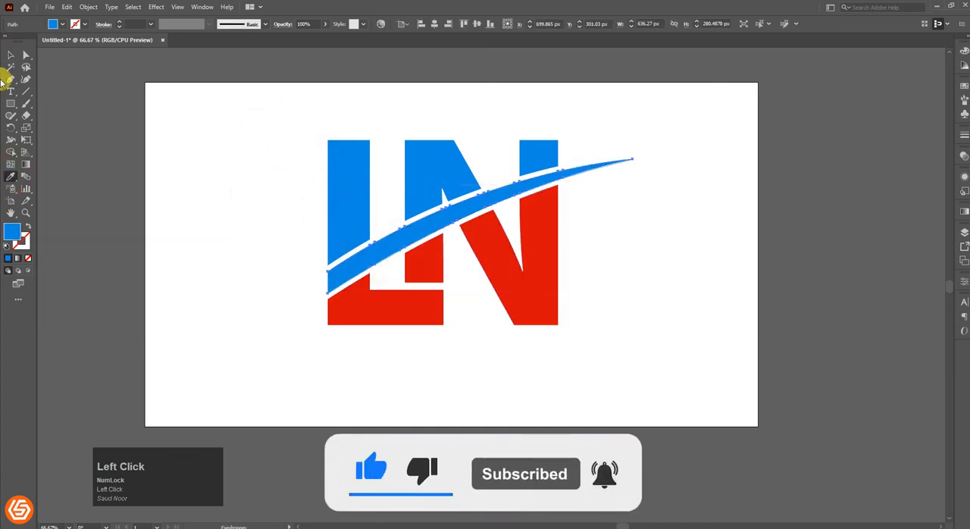
Copy the complete coloured logo to the clipboard, leaving nothing selected.
click(10, 57)
drag(238, 103, 599, 333)
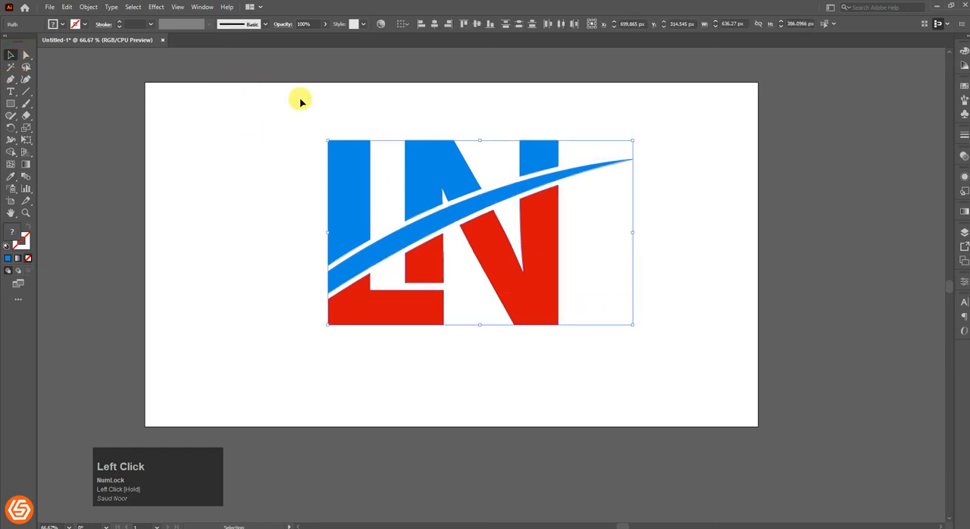
click(66, 7)
click(83, 53)
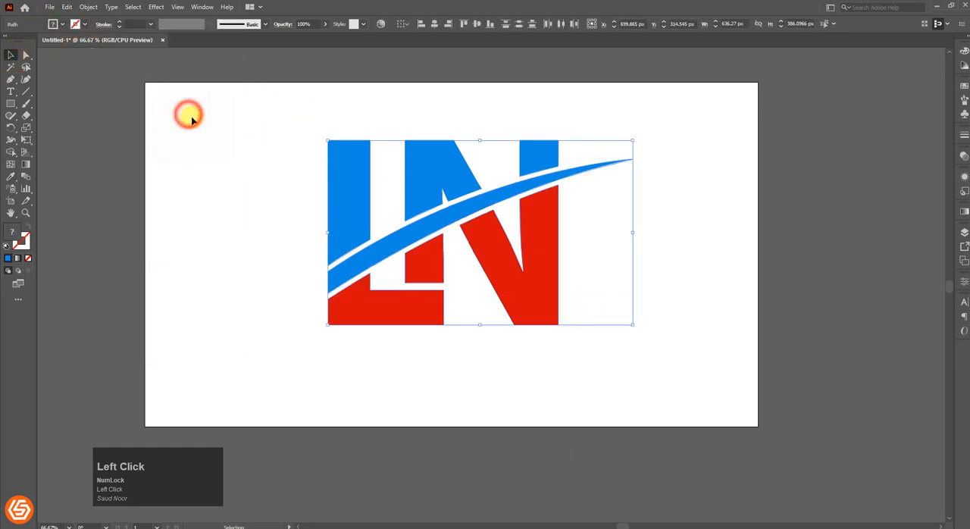
key(ctrl+shift+a)
Switch to Photoshop and open the LOGO MOCUP file from the LOGO MOCUP folder.
key(alt+Tab)
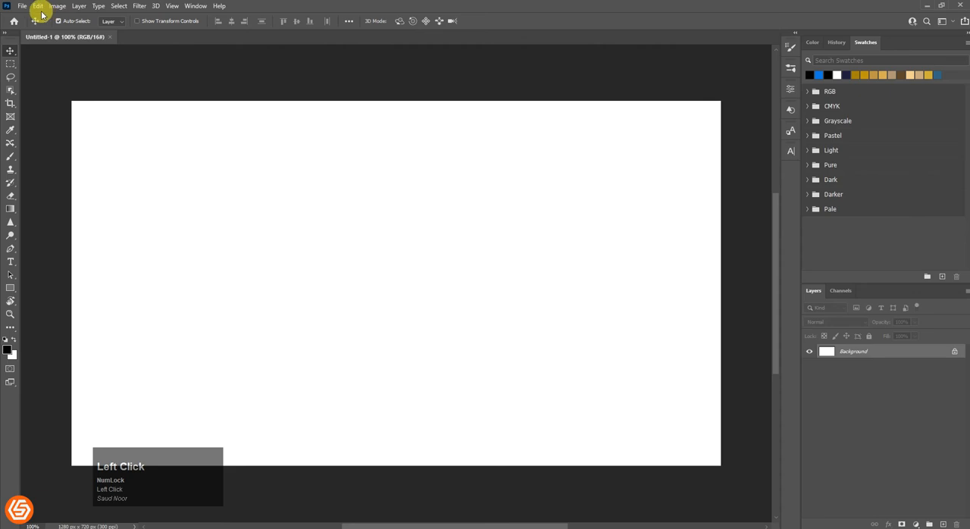
click(25, 7)
click(33, 26)
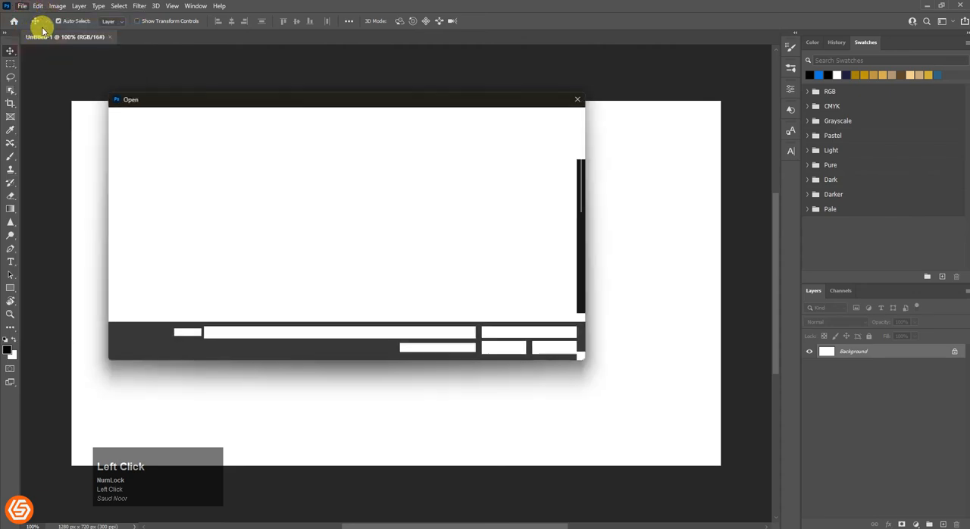
scroll(246, 250, down, 10)
click(228, 283)
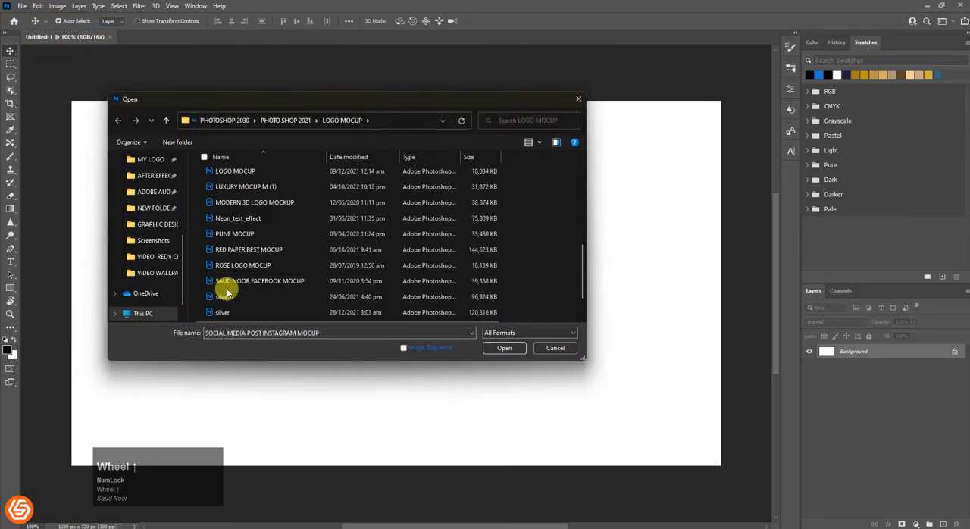
click(250, 299)
scroll(245, 280, up, 6)
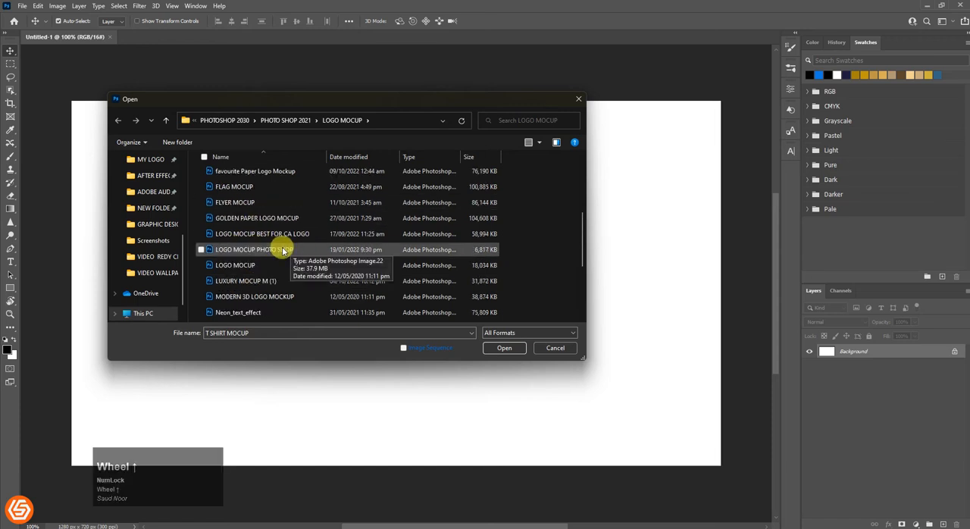
scroll(282, 250, up, 2)
scroll(282, 250, down, 2)
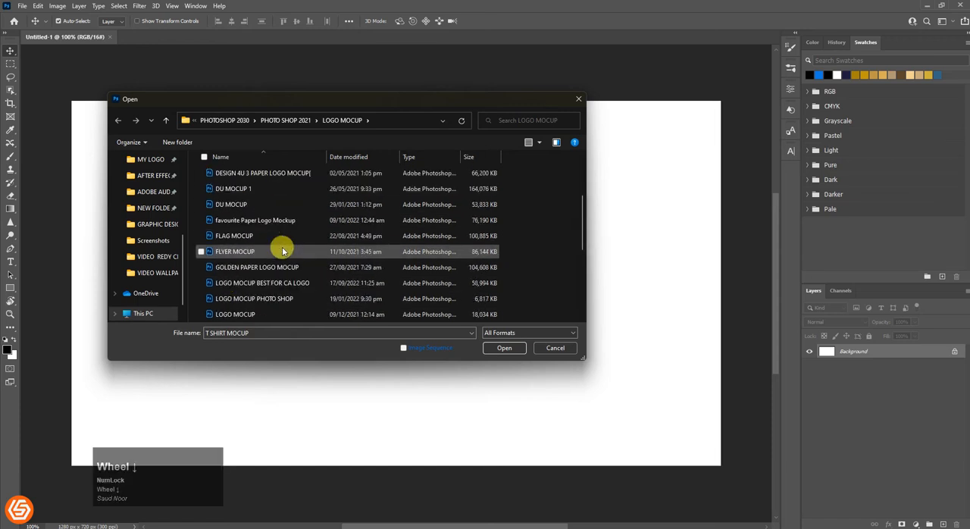
double_click(252, 266)
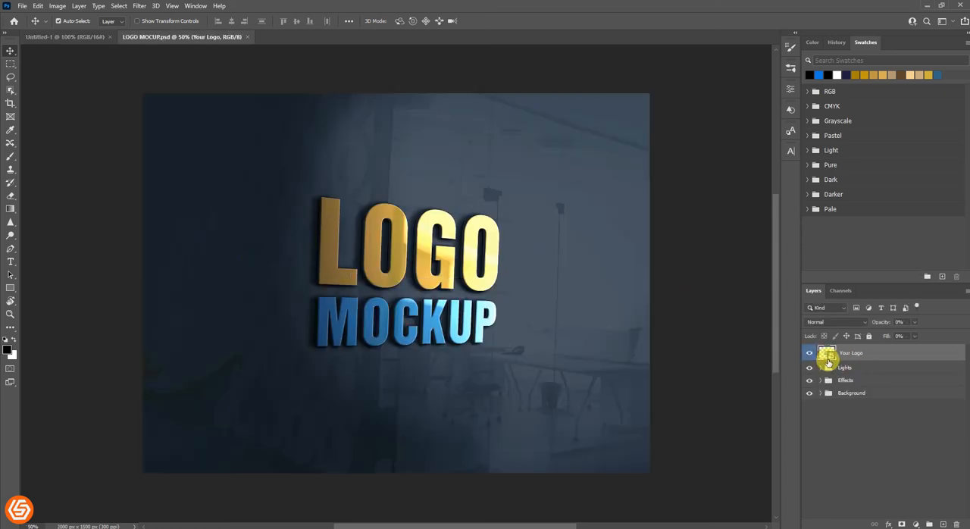
Open the contents of the Your Logo smart object and hide the Your logo and Preview logo layers.
click(827, 360)
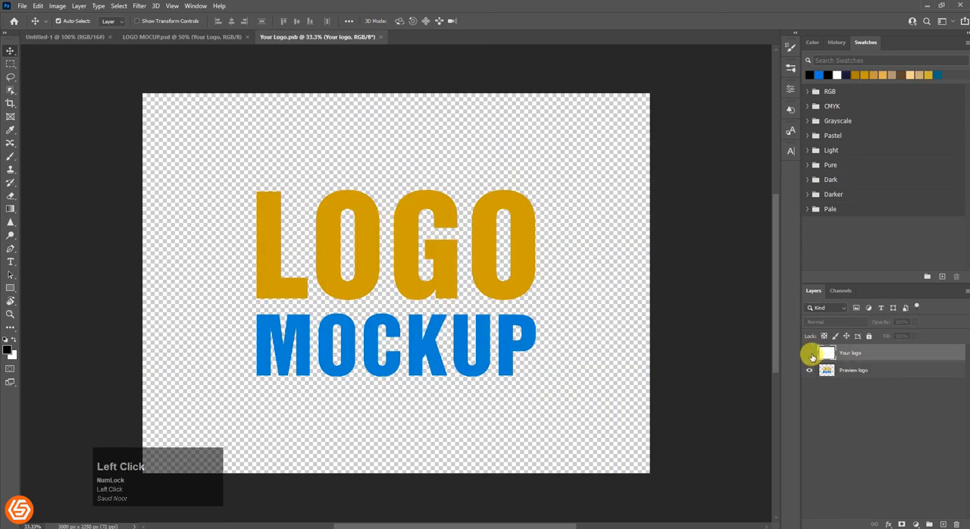
click(808, 371)
Paste the copied logo as a smart object, scale it to about 413% and position it across the canvas.
click(38, 5)
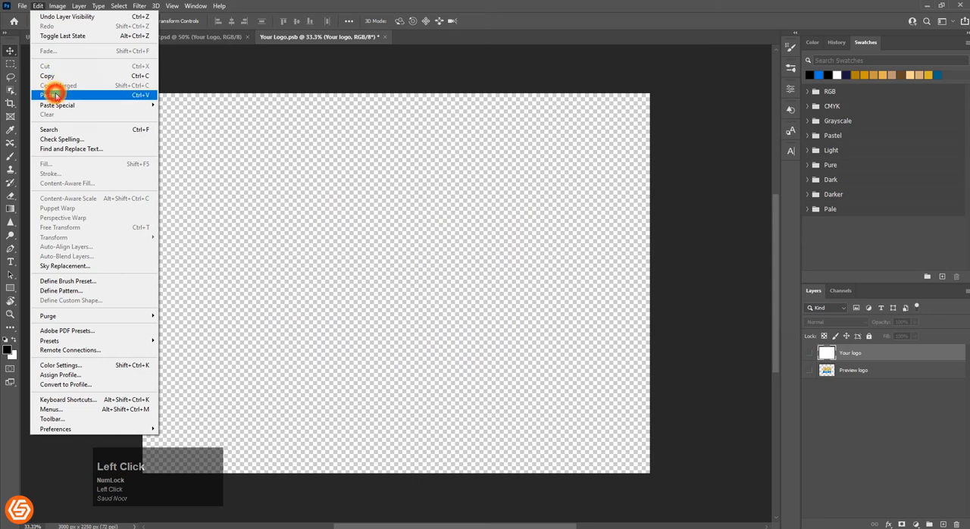
click(56, 95)
click(528, 152)
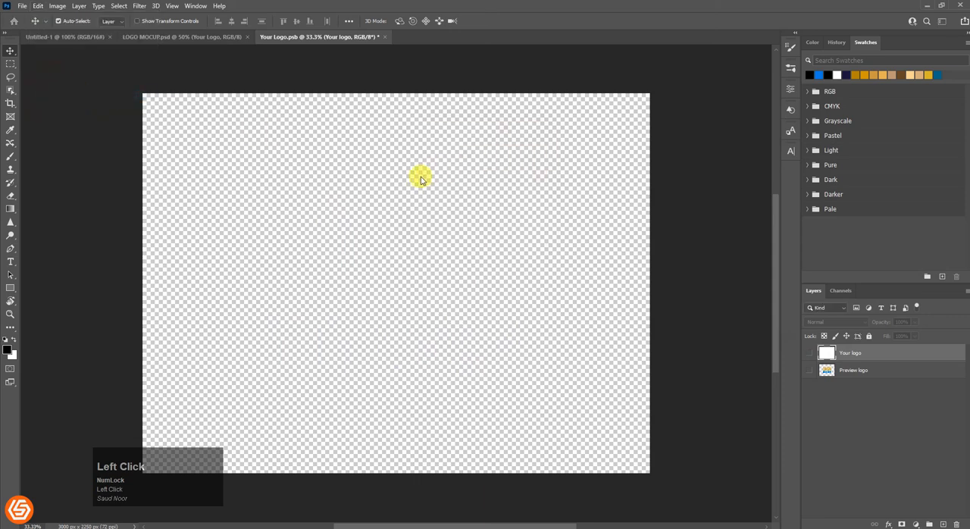
drag(398, 249, 394, 121)
drag(395, 320, 480, 362)
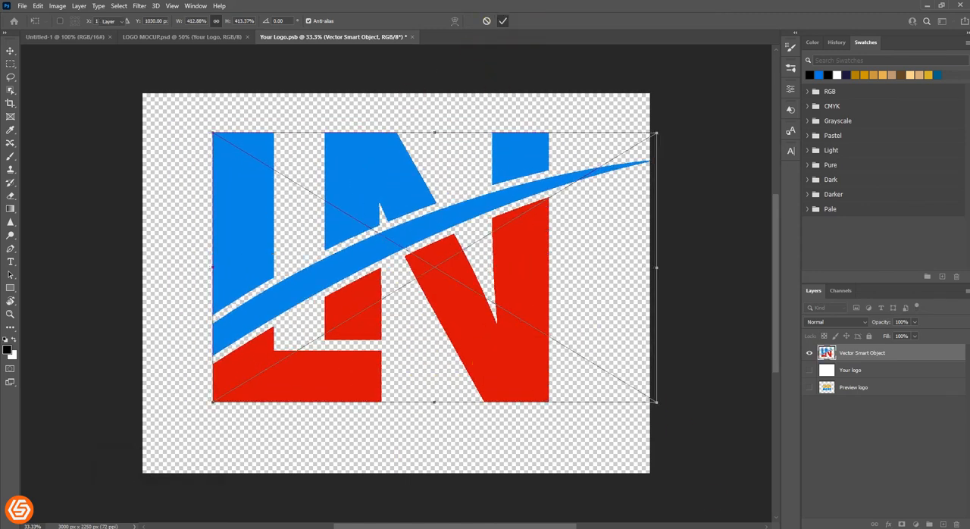
click(623, 353)
drag(417, 197, 426, 214)
Save the changes to Your Logo.psb and close it to update the mockup.
click(408, 38)
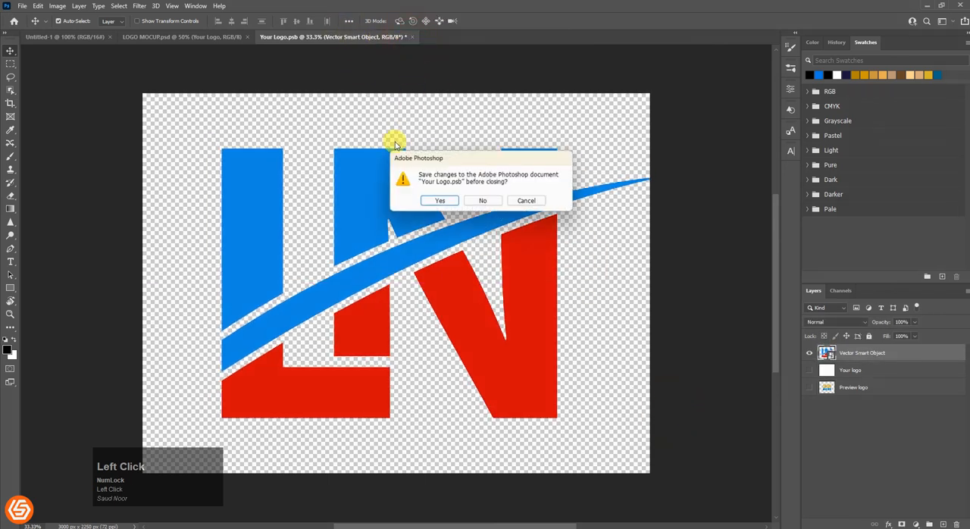
click(438, 202)
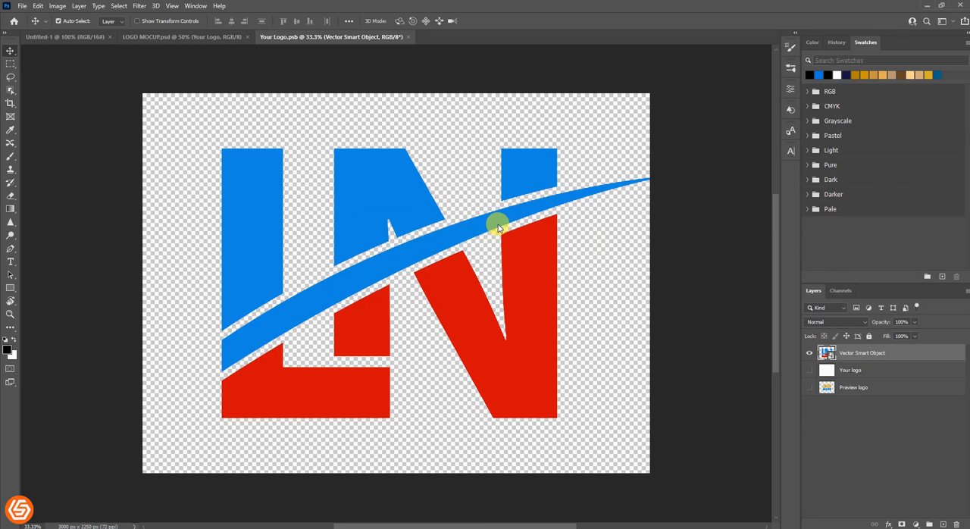
key(ctrl+w)
Set the opacity of the effect layer above the logo in the Effects group to 64%.
scroll(454, 325, up, 1)
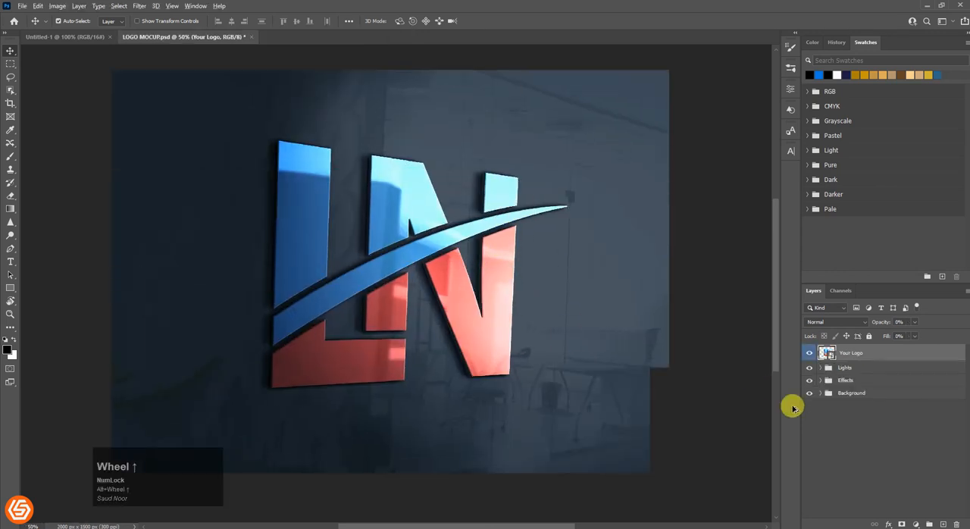
click(820, 379)
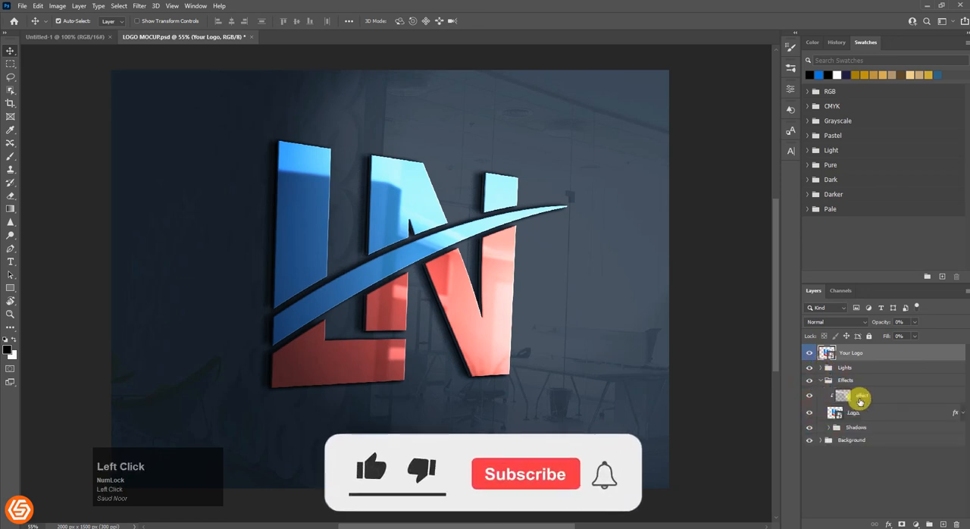
click(842, 391)
drag(864, 325, 881, 323)
Hide the light layer of the Backlight group inside the Lights group.
click(820, 368)
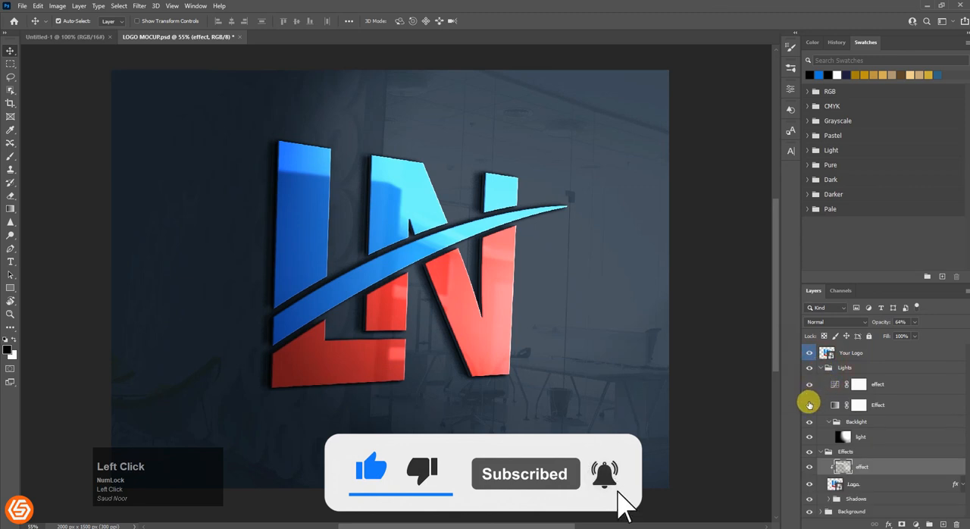
click(809, 439)
scroll(529, 330, down, 1)
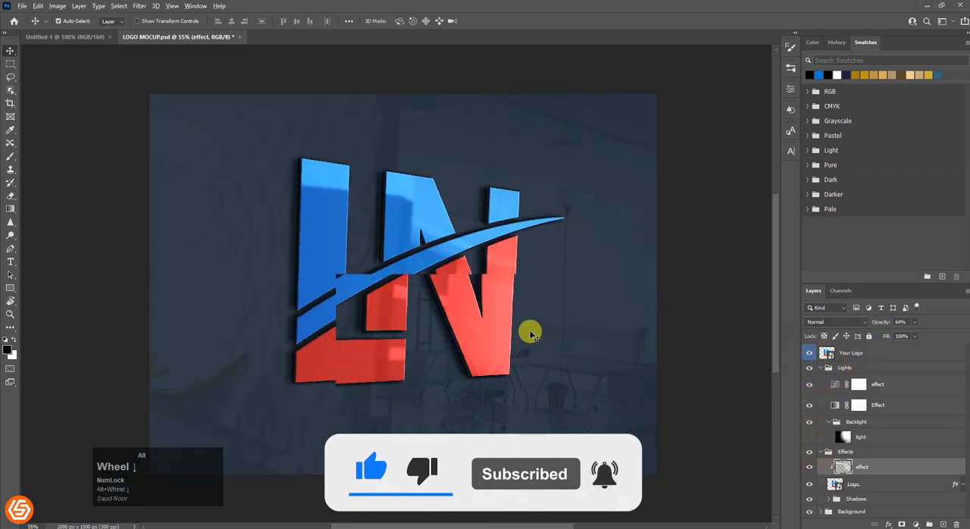
drag(529, 328, 521, 327)
scroll(521, 328, up, 1)
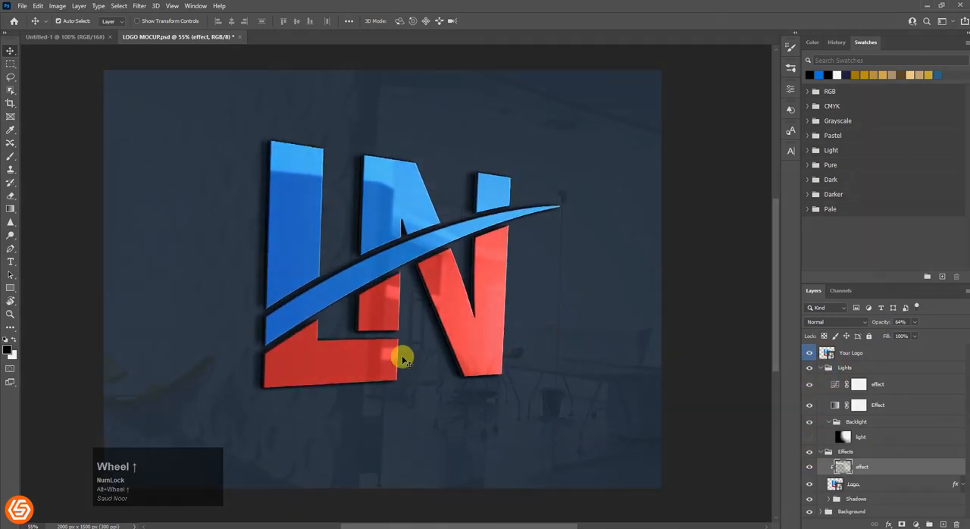